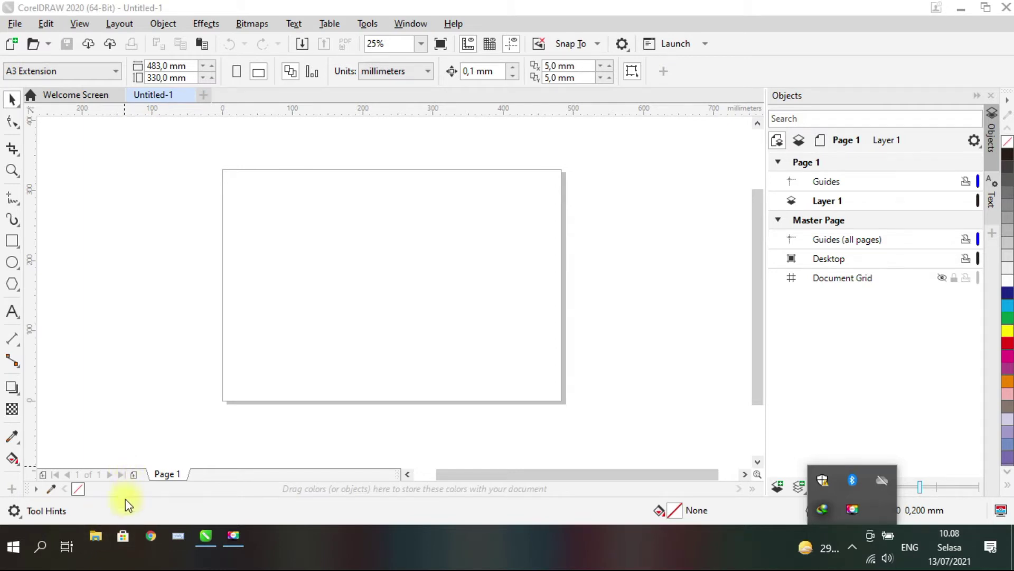
Import the apple photo from the Pictures > RAW folder onto the A3 Extension page
click(91, 537)
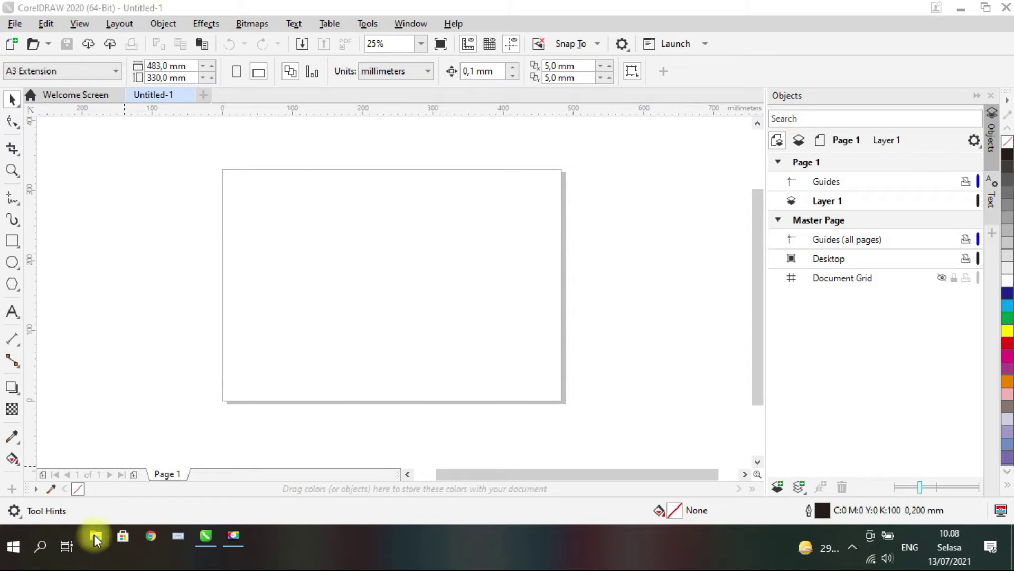
click(95, 537)
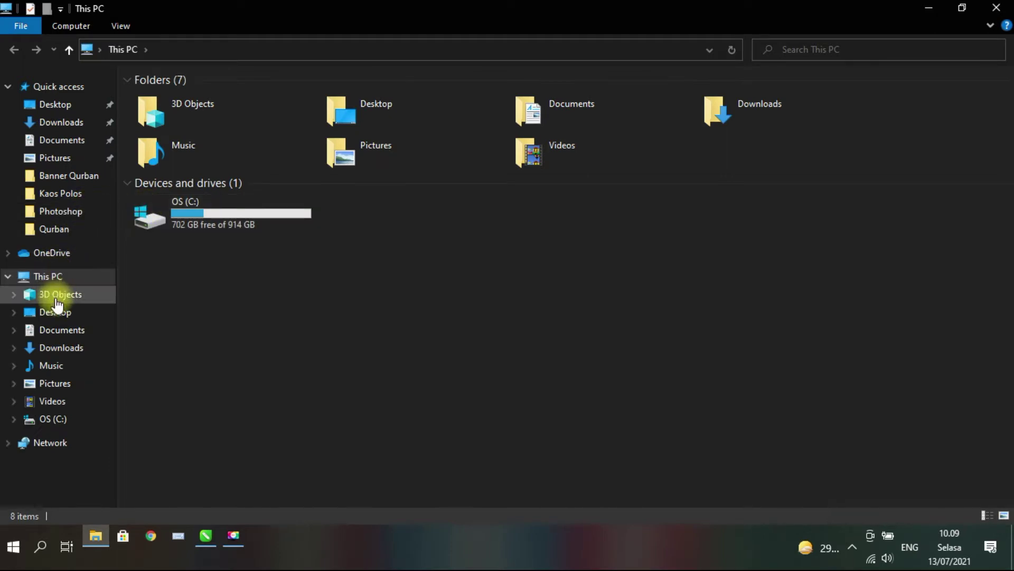
click(51, 383)
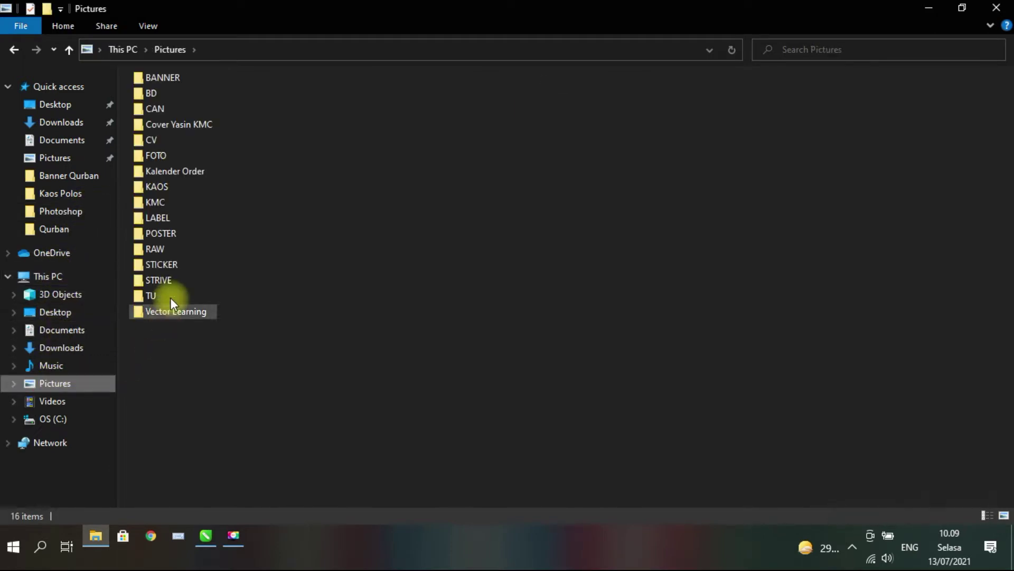
double_click(157, 248)
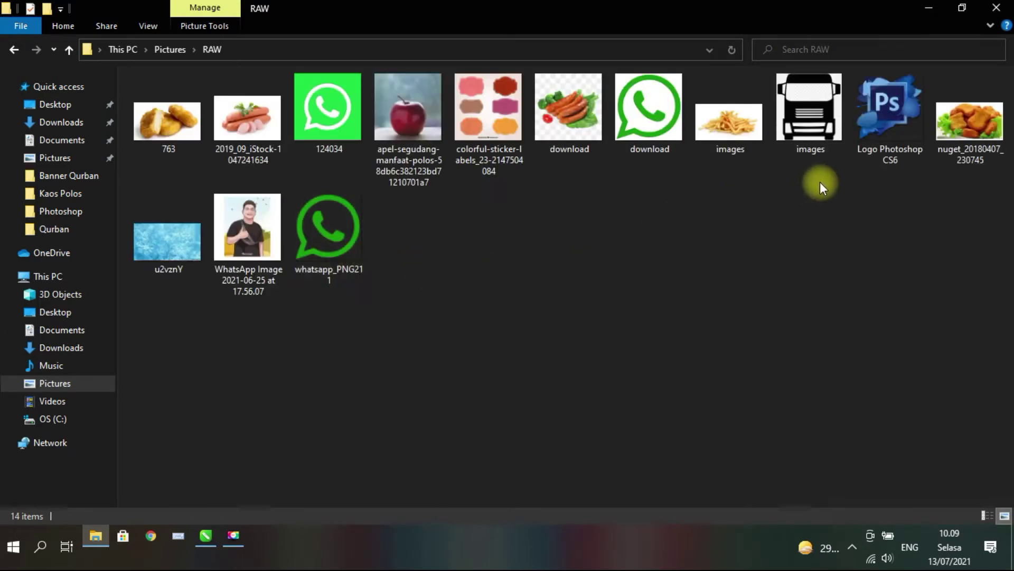
drag(408, 118, 346, 276)
click(284, 275)
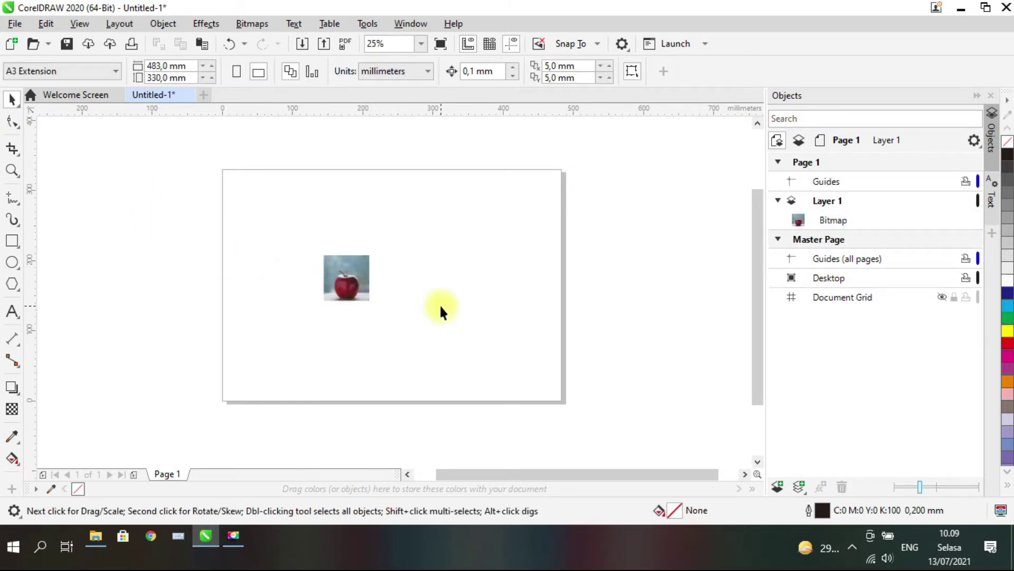
Enlarge the apple bitmap proportionally to about 240 mm wide and place it near the middle of the page
click(347, 280)
drag(365, 299, 312, 256)
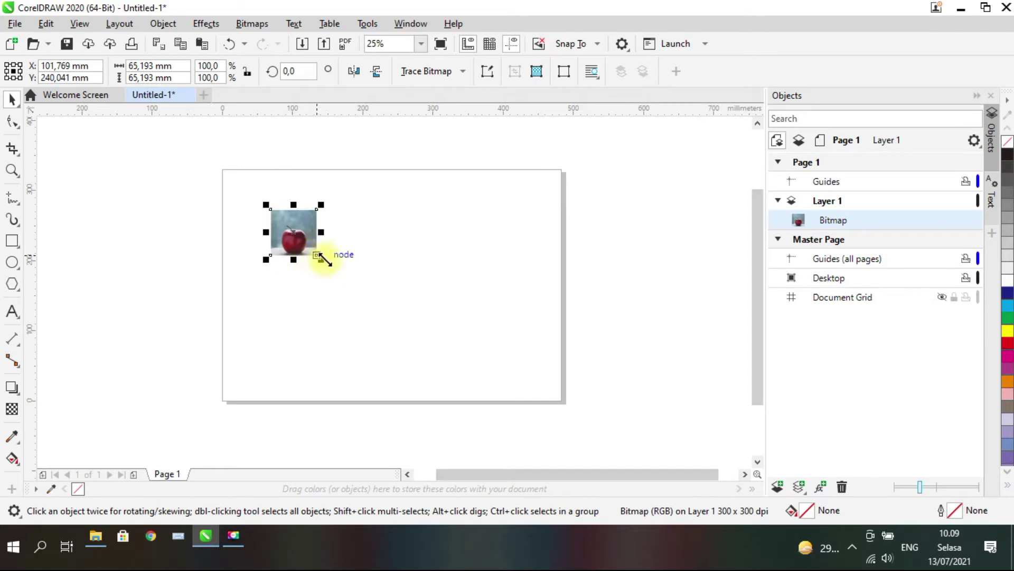
drag(344, 290, 401, 350)
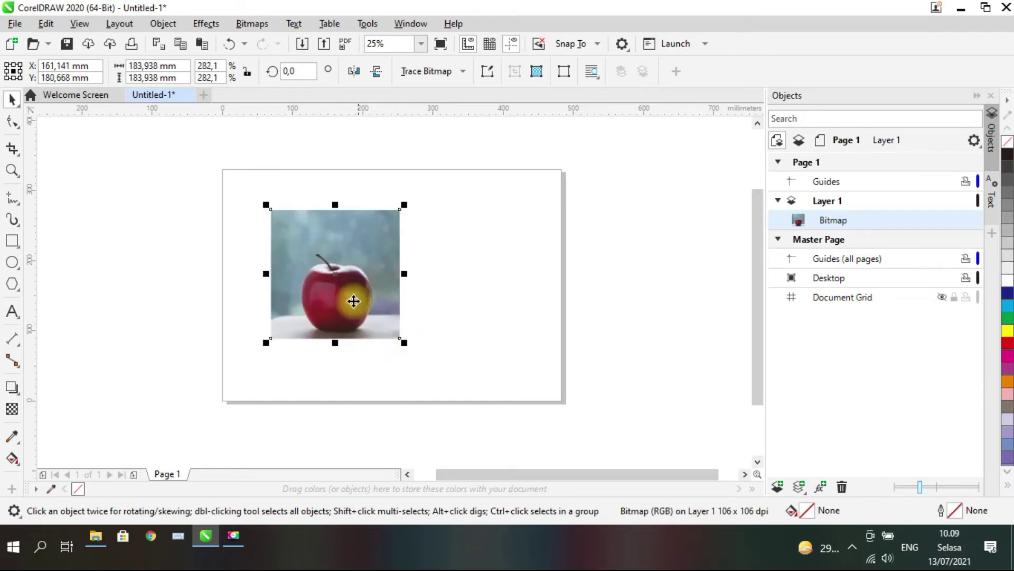
drag(339, 299, 338, 308)
drag(390, 347, 405, 361)
drag(332, 308, 380, 298)
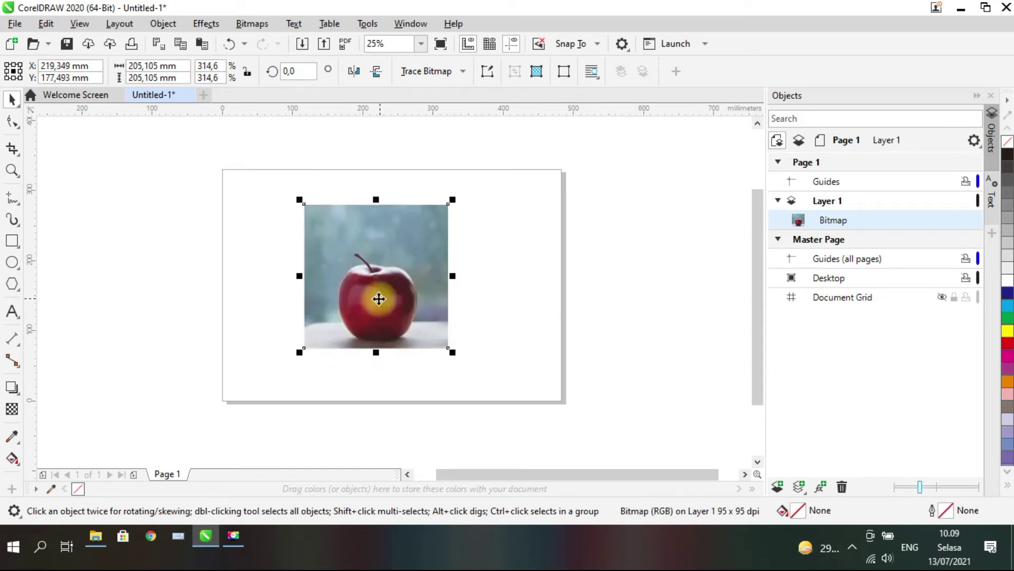
drag(452, 350, 477, 379)
drag(401, 330, 398, 311)
click(473, 317)
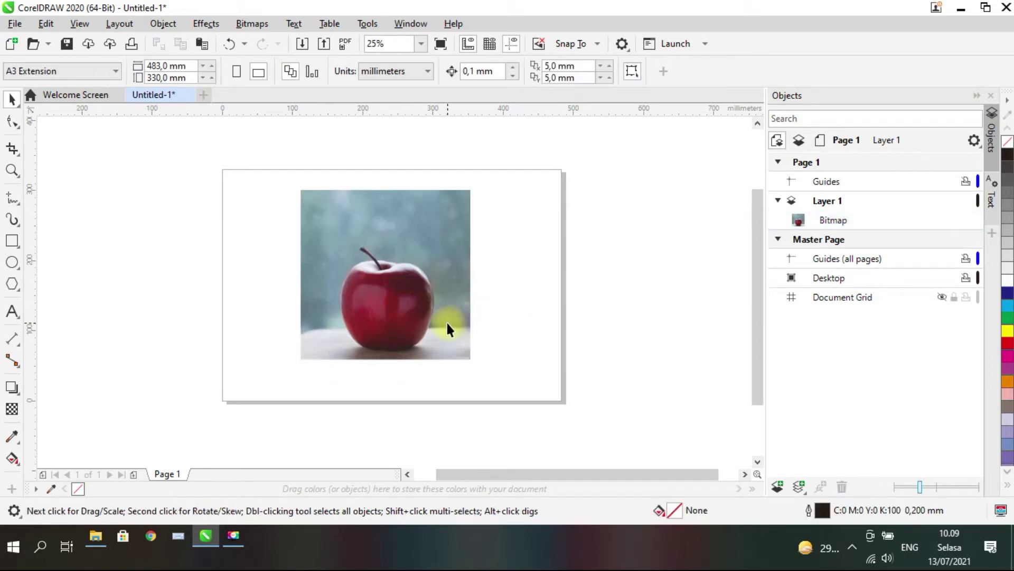
Activate the 3-Point Curve tool and make yellow the default outline colour for graphic objects
scroll(405, 344, up, 3)
scroll(404, 352, down, 3)
scroll(403, 312, up, 1)
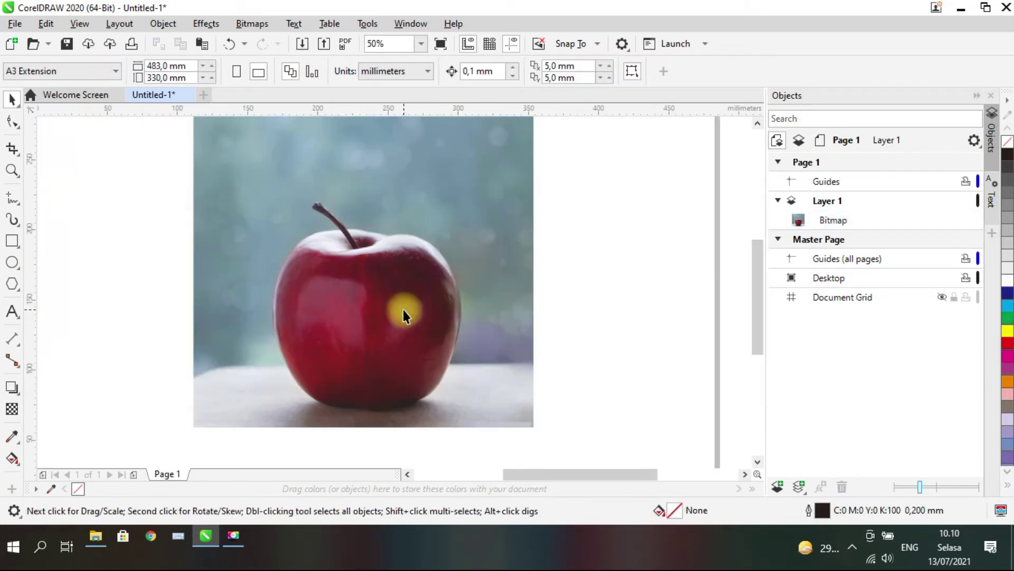
scroll(401, 317, up, 2)
scroll(392, 418, down, 1)
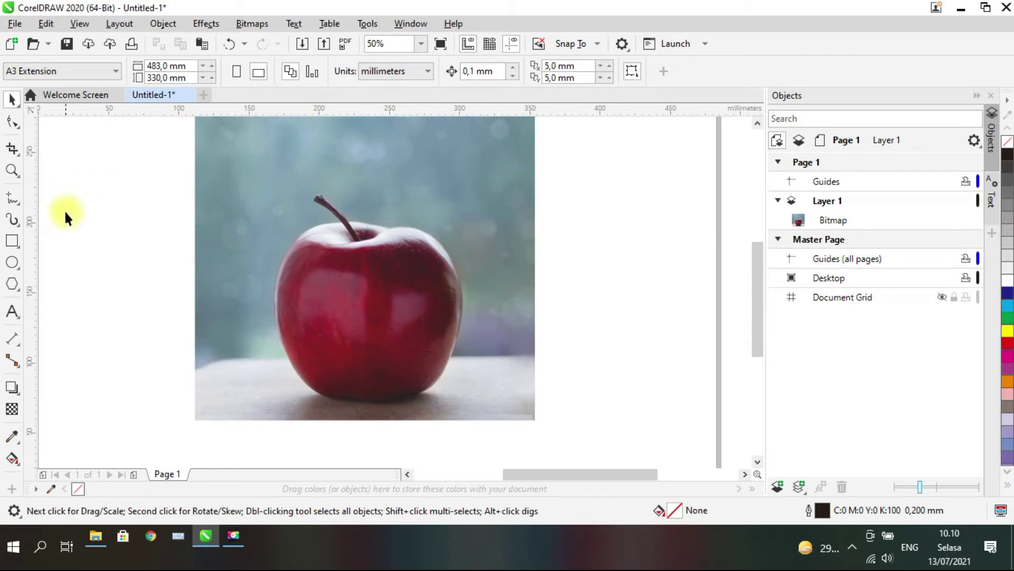
click(20, 206)
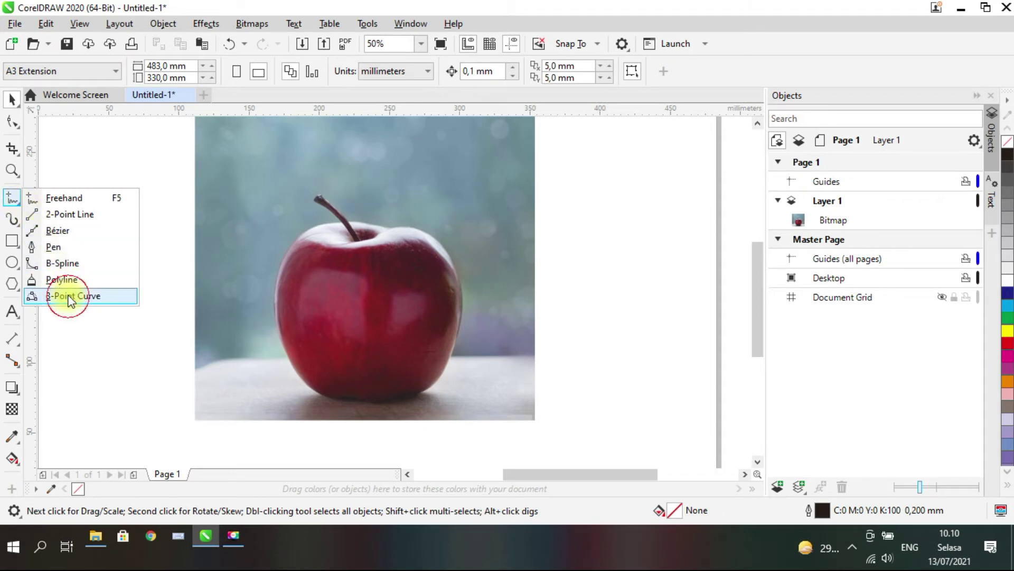
click(69, 294)
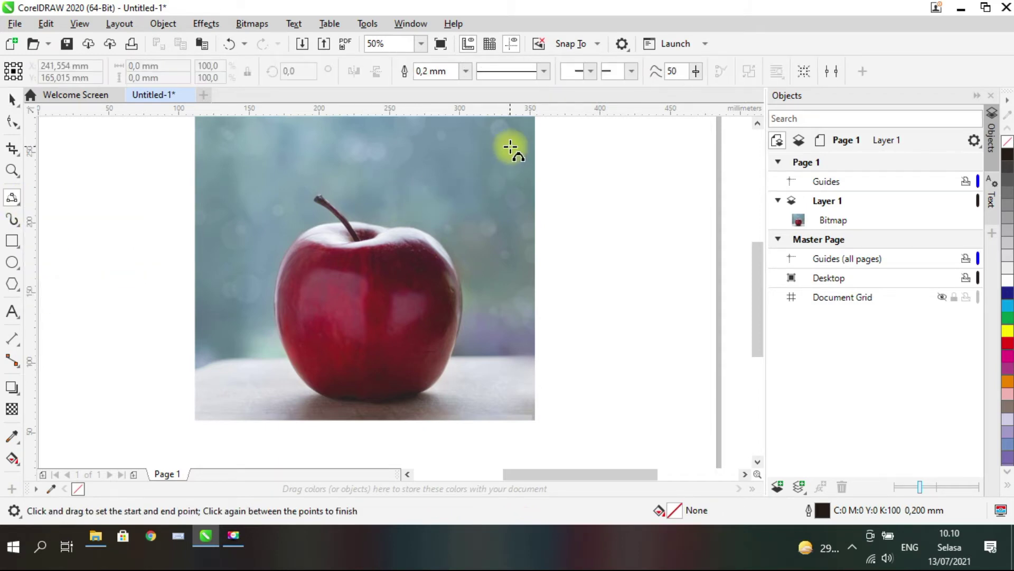
click(1009, 339)
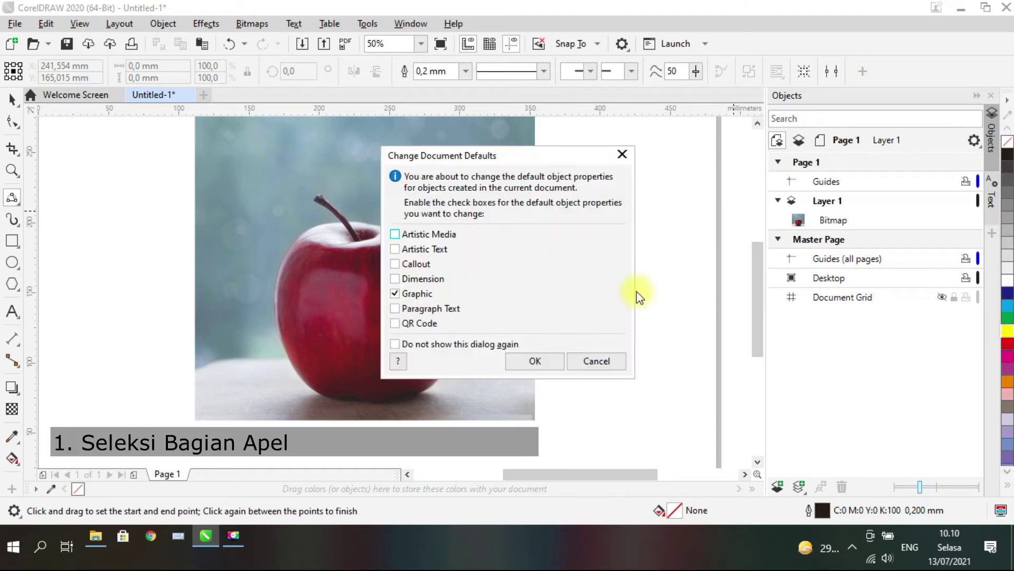
click(533, 360)
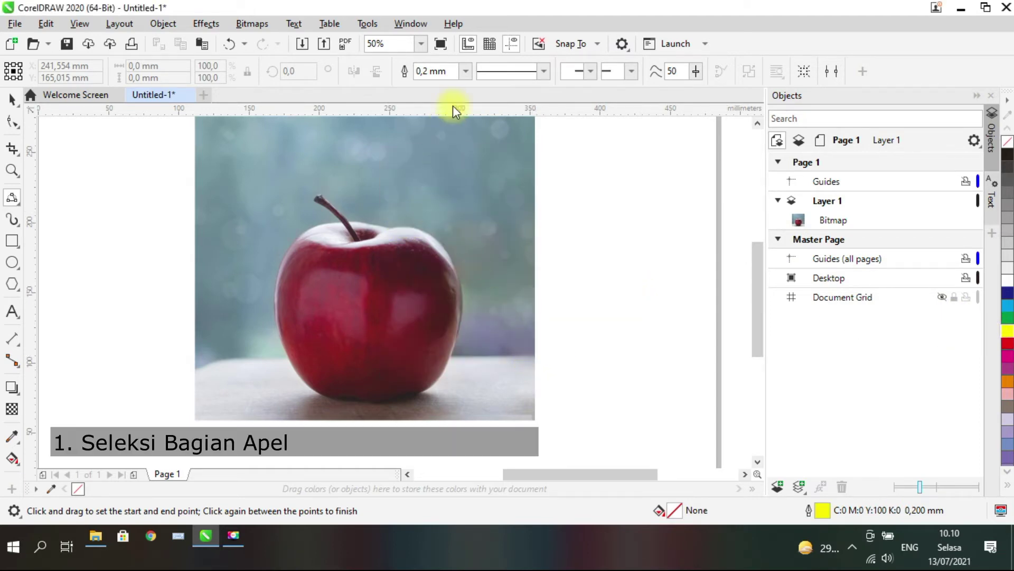
Trace the apple's upper-right shoulder and right side with two connected 3-point curves, starting at the dip right of the stem
scroll(403, 229, up, 4)
drag(341, 187, 556, 261)
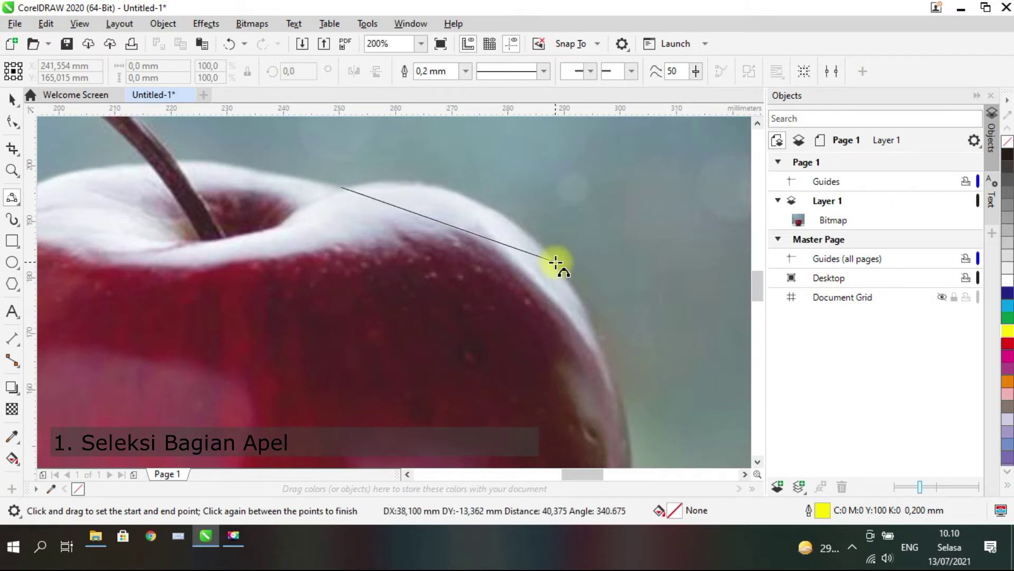
click(465, 177)
scroll(467, 176, down, 2)
scroll(533, 206, down, 2)
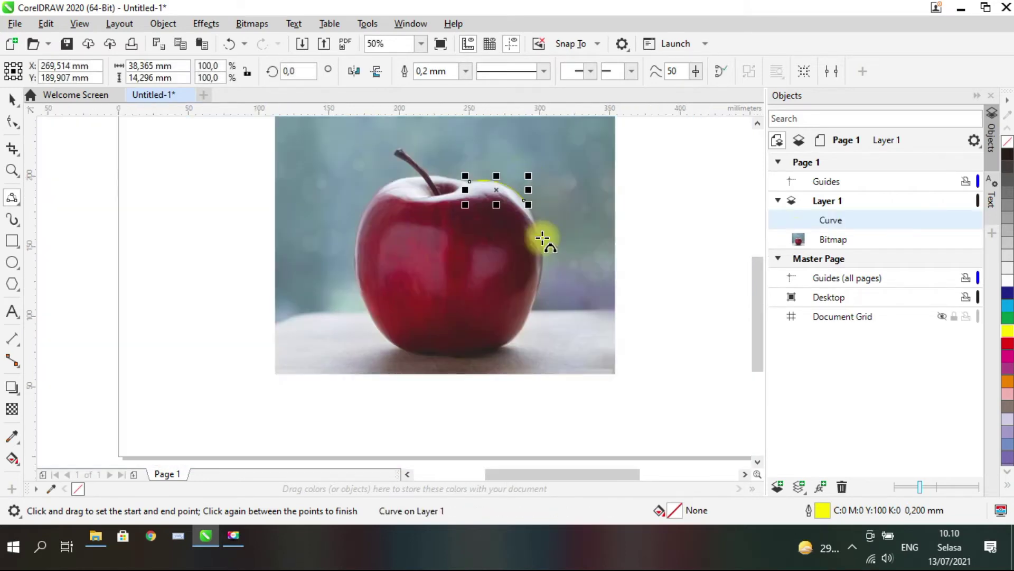
scroll(534, 206, up, 2)
drag(500, 168, 525, 346)
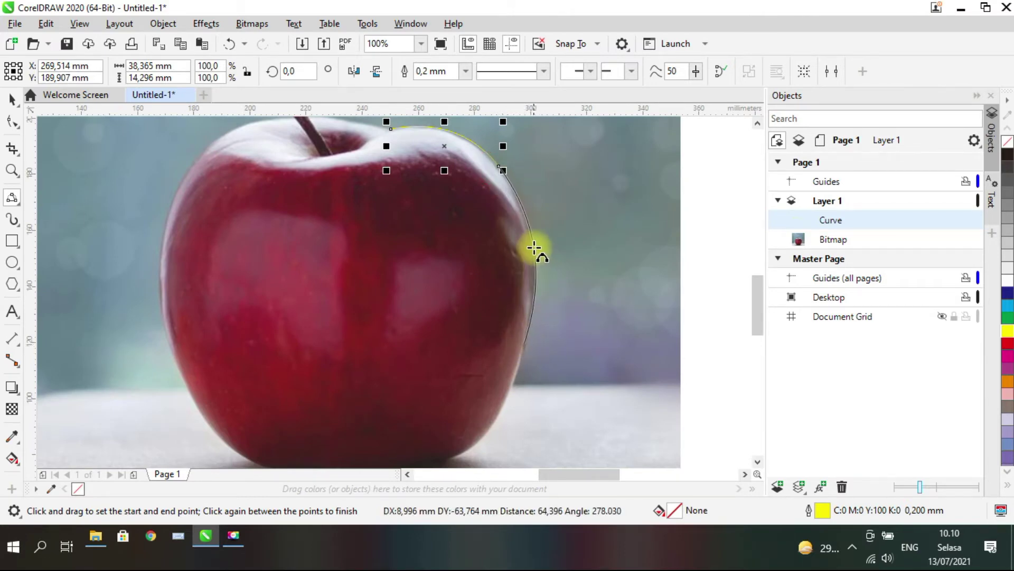
click(550, 170)
Extend the outline from the right side down along the apple's lower-right edge with another 3-point curve
scroll(560, 161, down, 2)
scroll(550, 227, up, 2)
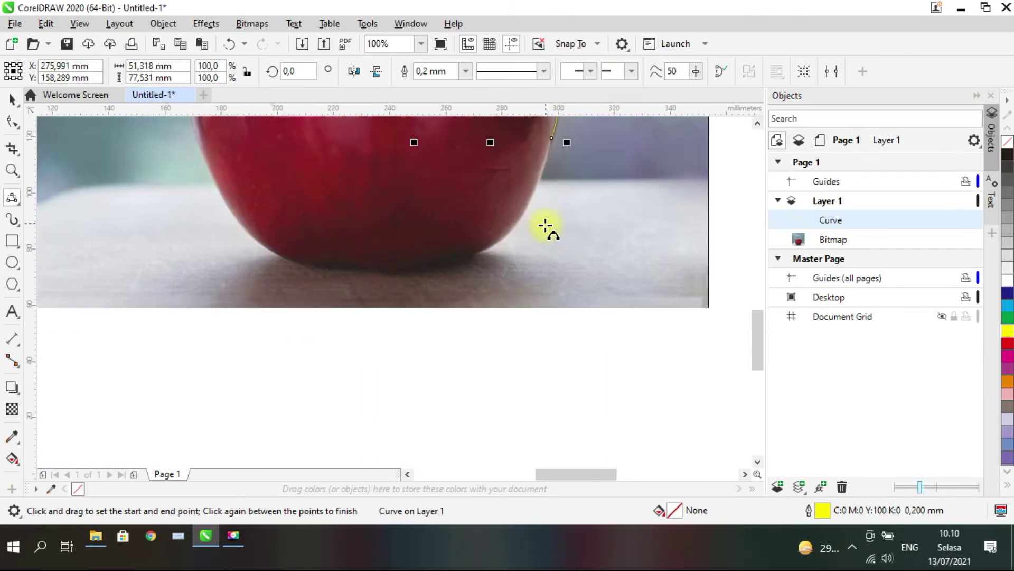
scroll(552, 202, down, 1)
scroll(552, 203, up, 4)
drag(515, 186, 421, 381)
click(475, 305)
Continue the outline along the apple's wavy base from right to left with four connected 3-point curves
scroll(494, 286, down, 1)
scroll(394, 350, up, 1)
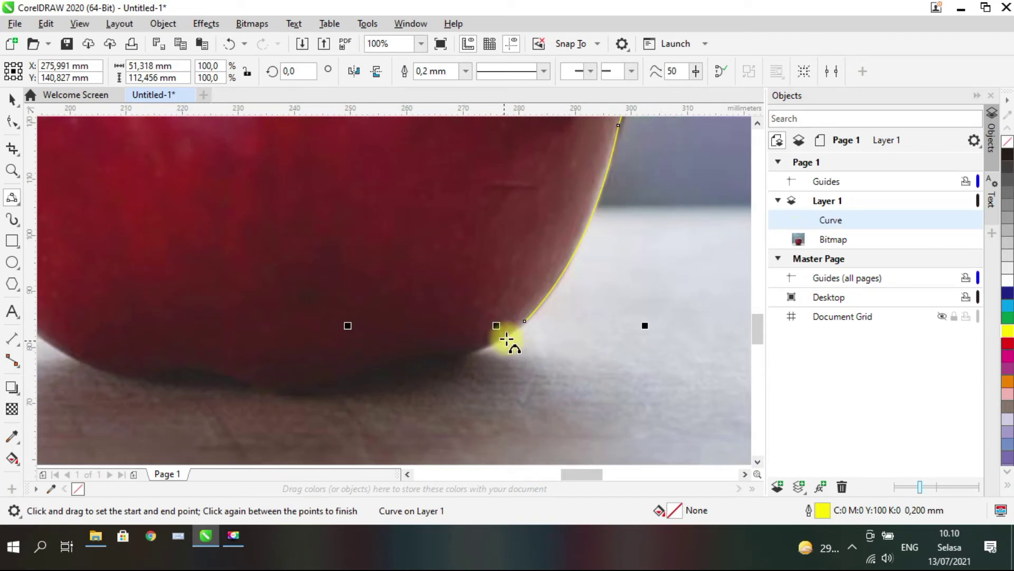
drag(523, 322, 380, 372)
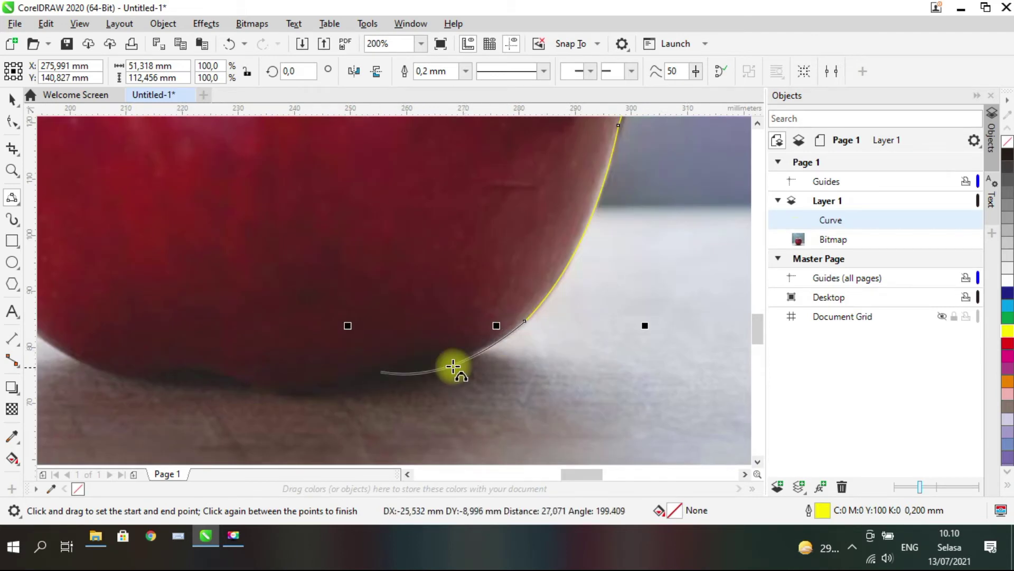
click(423, 363)
drag(365, 377, 322, 395)
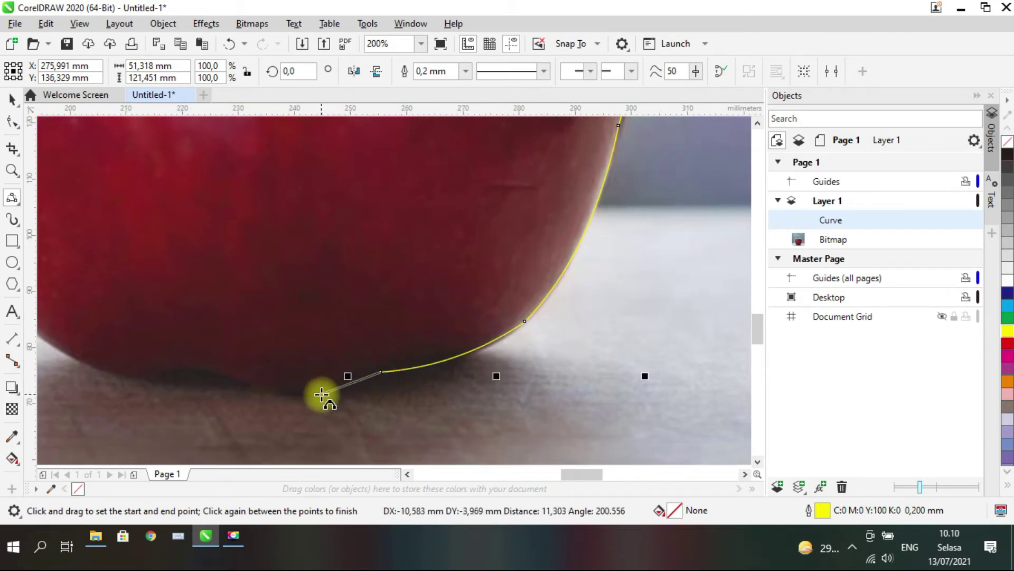
click(343, 382)
drag(319, 396, 245, 390)
click(284, 397)
scroll(369, 358, down, 2)
scroll(265, 365, up, 2)
drag(365, 378, 270, 366)
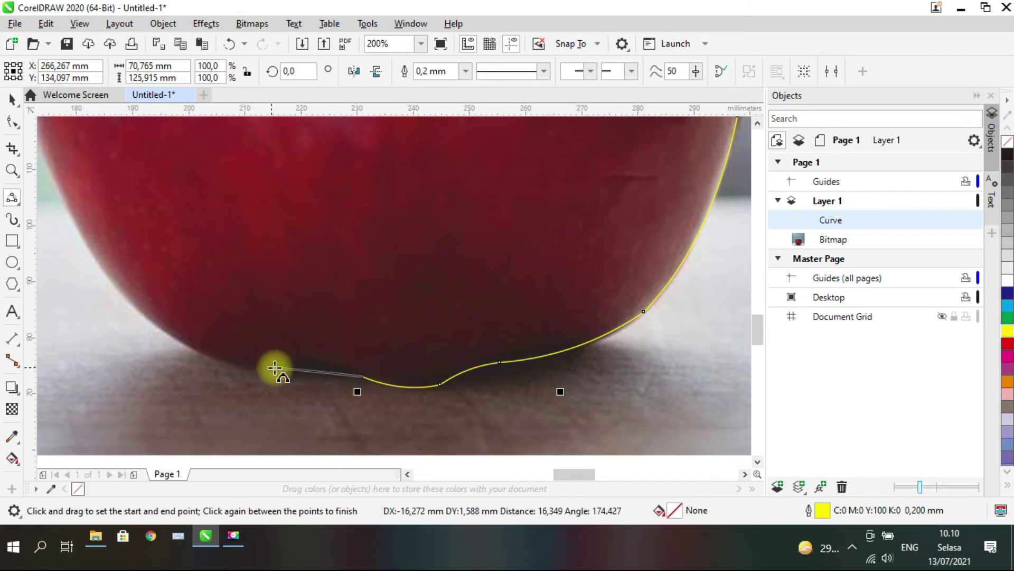
click(322, 364)
Trace the apple's lower-left edge and left side upward with two connected 3-point curves
scroll(328, 356, down, 2)
scroll(362, 374, up, 1)
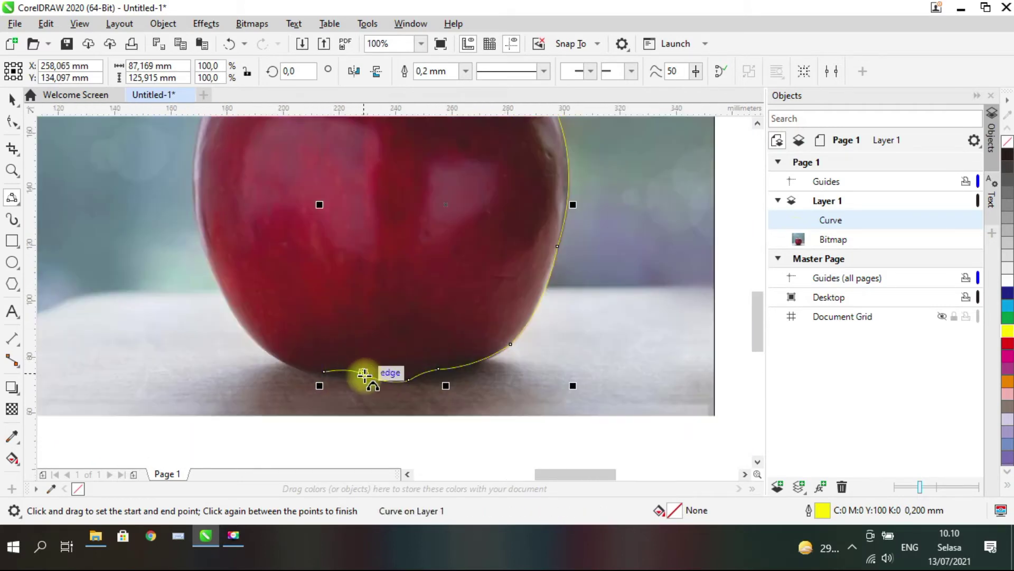
drag(323, 373, 211, 273)
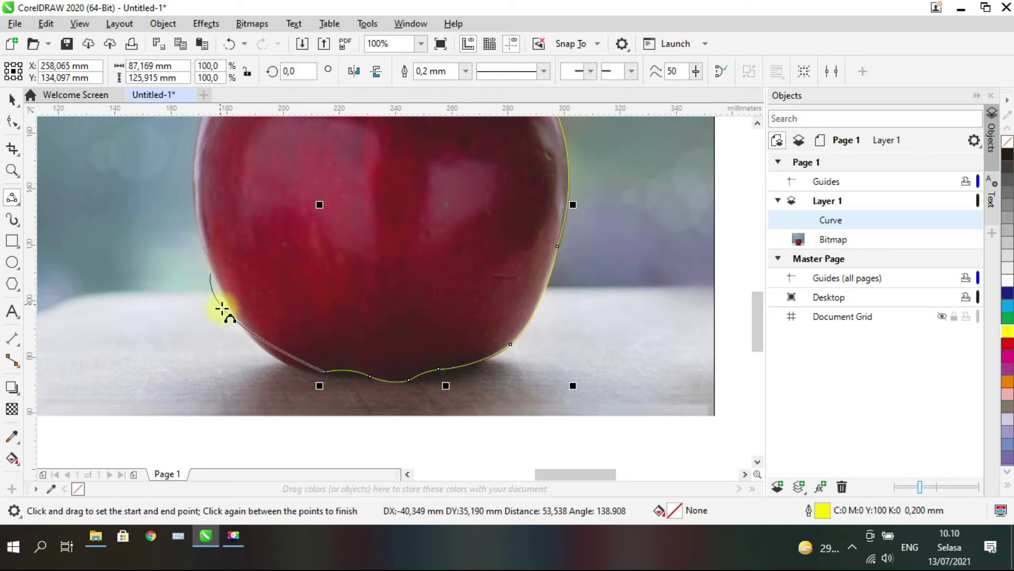
click(269, 350)
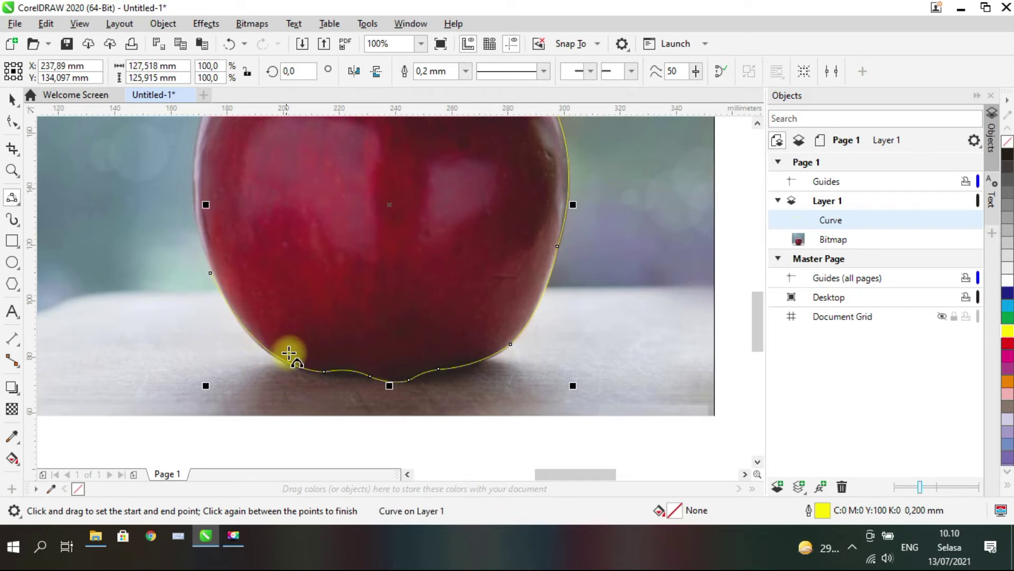
scroll(249, 290, down, 2)
scroll(262, 318, up, 2)
drag(252, 338, 257, 158)
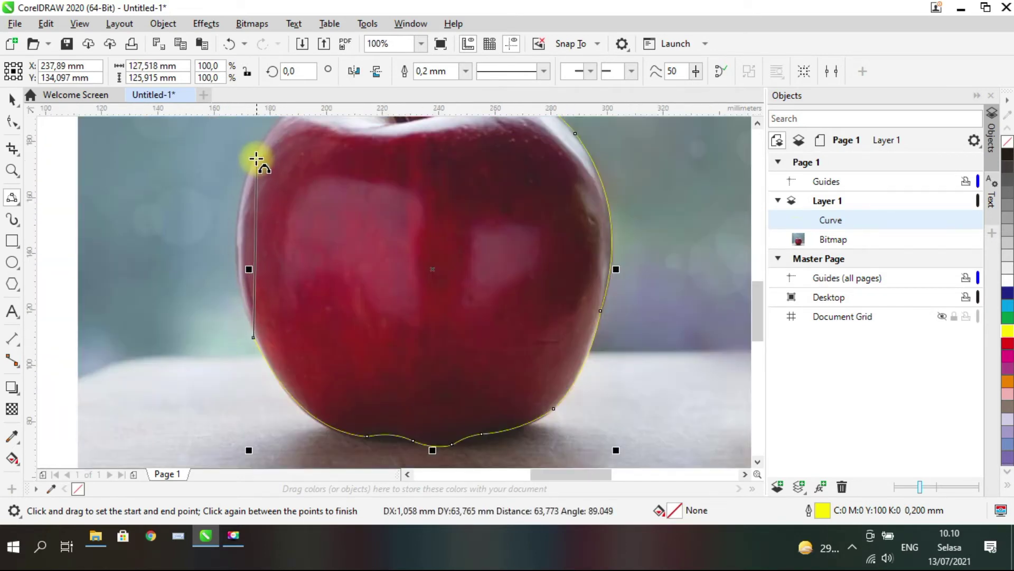
click(239, 225)
Extend the outline around the apple's upper-left shoulder with a 3-point curve
scroll(283, 154, down, 2)
scroll(256, 188, up, 4)
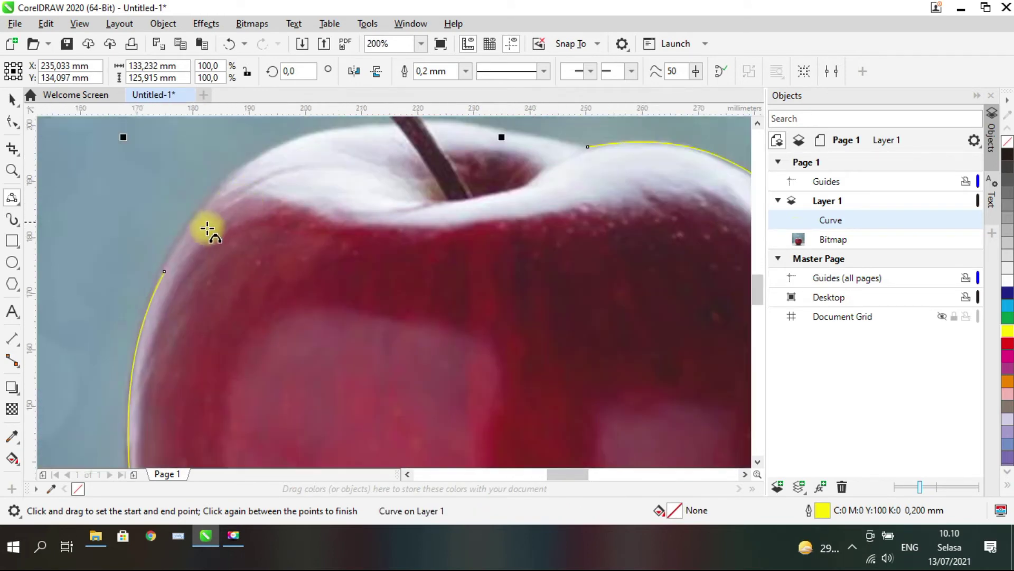
drag(165, 270, 283, 147)
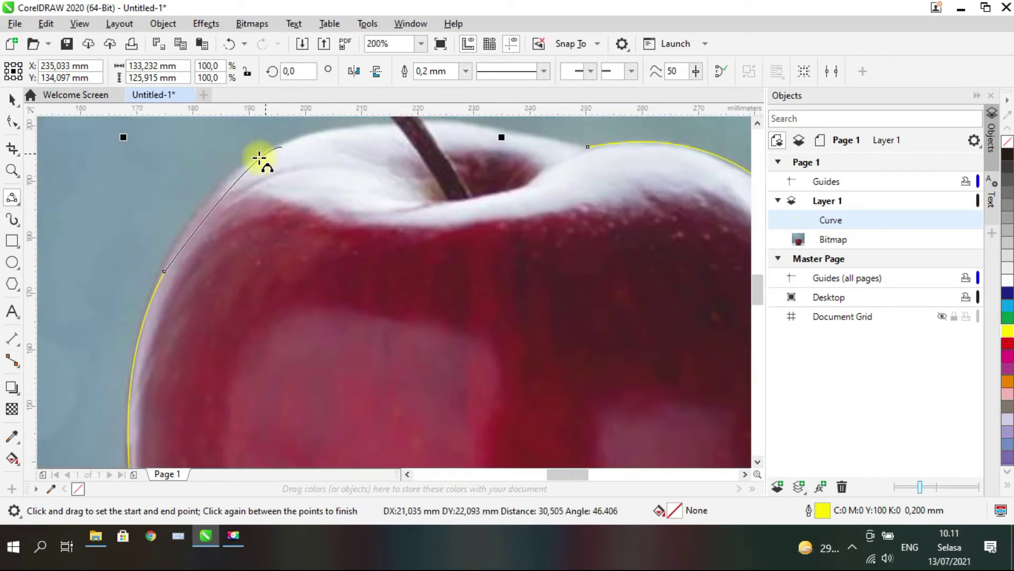
click(235, 175)
Continue the outline along the apple's top rim from the left shoulder to the stem with a 3-point curve
scroll(276, 161, down, 2)
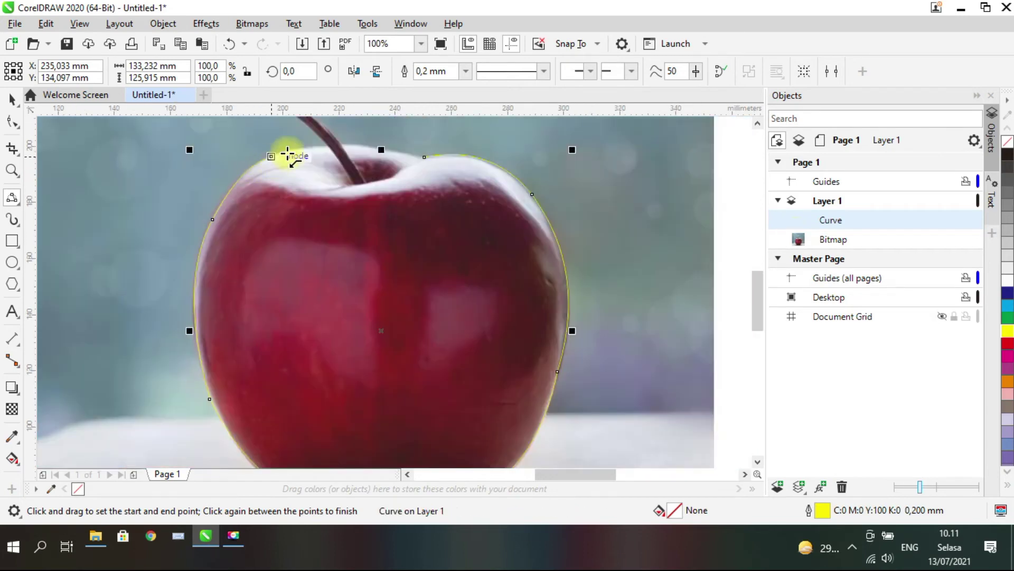
scroll(336, 123, down, 2)
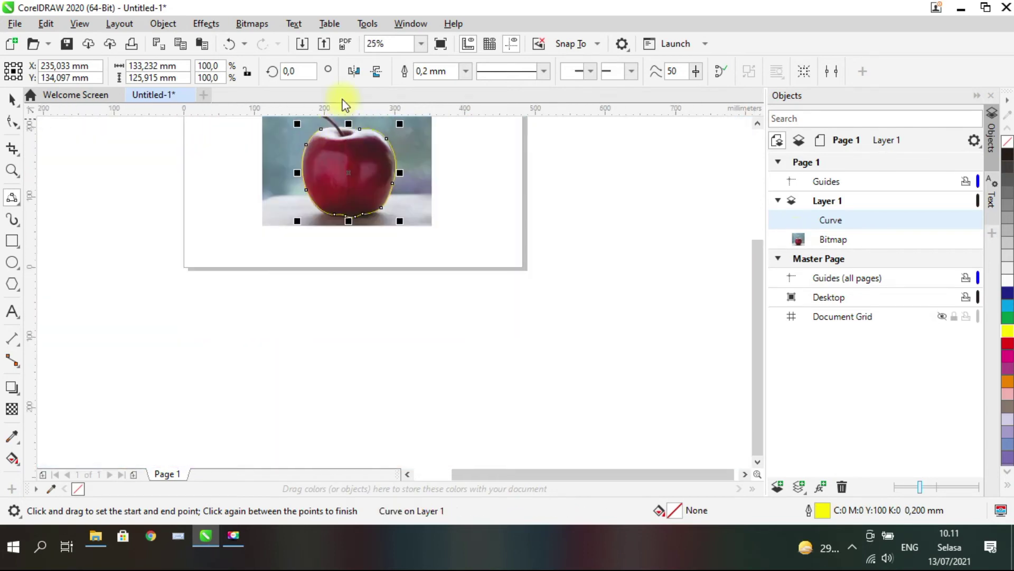
scroll(343, 132, up, 3)
scroll(351, 147, down, 3)
scroll(339, 154, up, 4)
scroll(317, 153, down, 1)
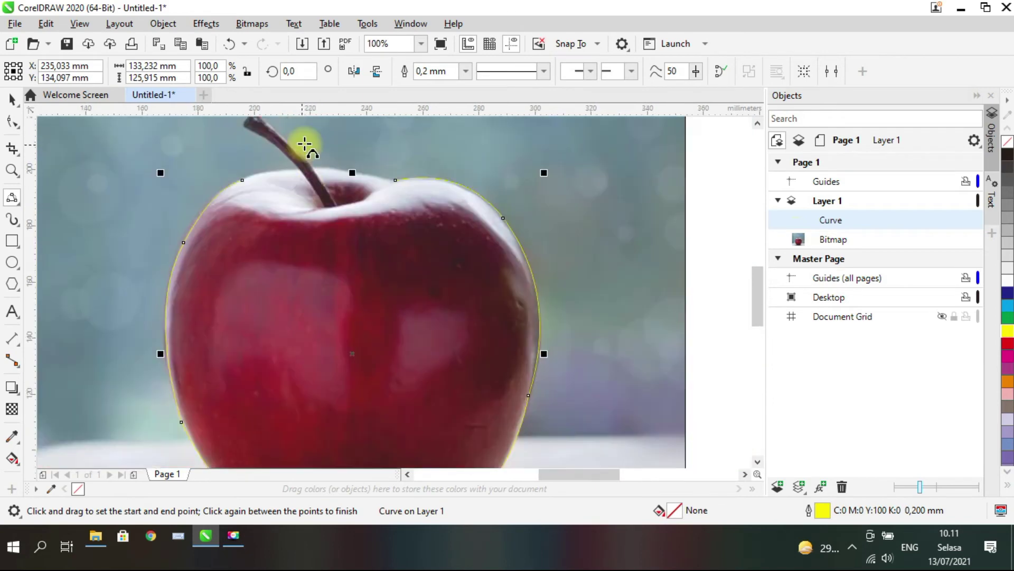
scroll(302, 147, up, 1)
drag(57, 294, 279, 247)
click(184, 258)
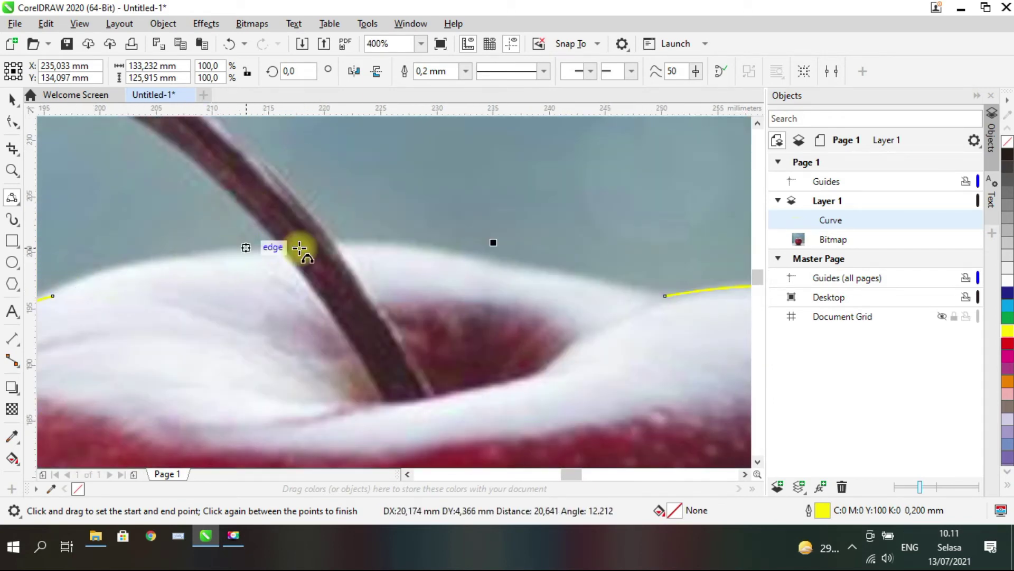
Trace the stem's left edge from the apple's top rim up to the stem tip with a 3-point curve
scroll(356, 235, down, 1)
drag(321, 244, 212, 162)
click(258, 188)
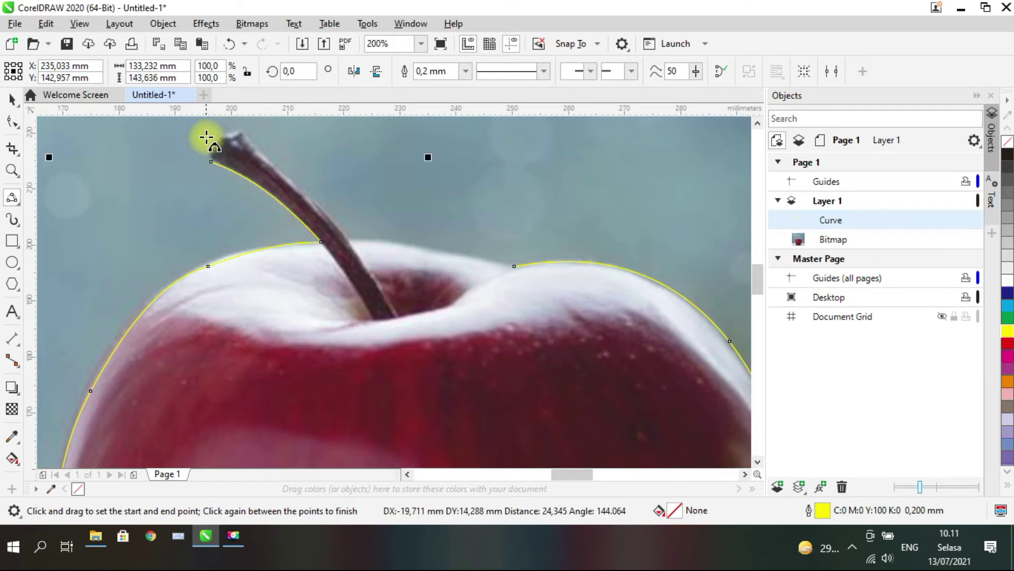
Continue the outline around the stem's tip with three short connected 3-point curves
scroll(207, 141, up, 2)
drag(226, 236, 242, 153)
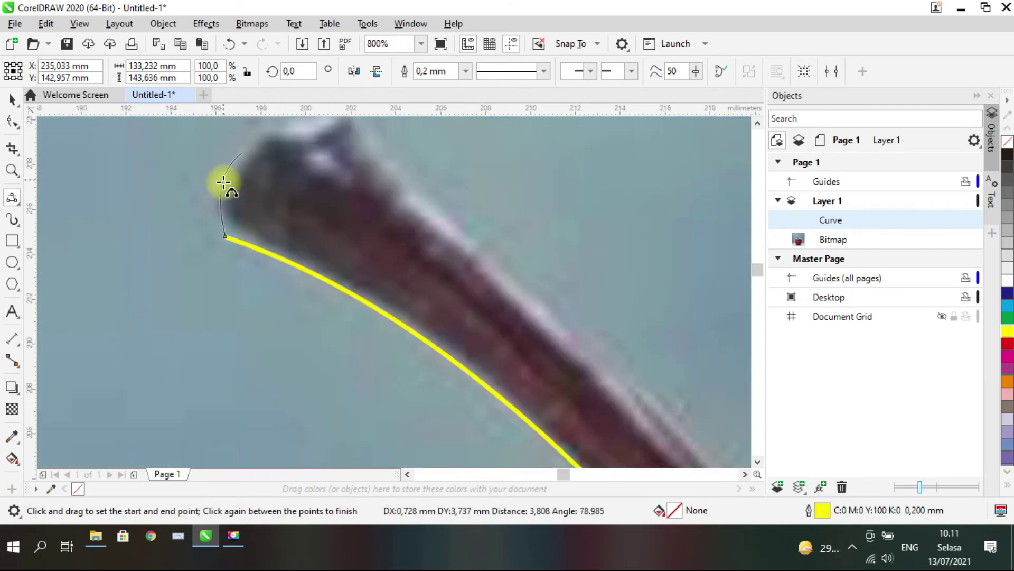
click(219, 191)
scroll(226, 185, down, 1)
scroll(242, 164, up, 1)
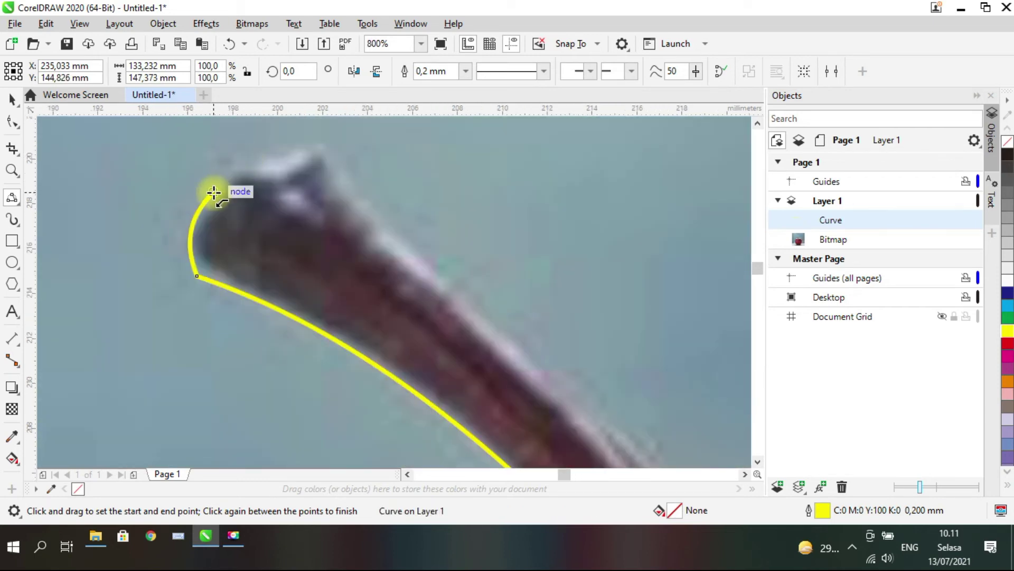
drag(214, 191, 277, 175)
click(279, 170)
drag(277, 171, 438, 274)
click(294, 154)
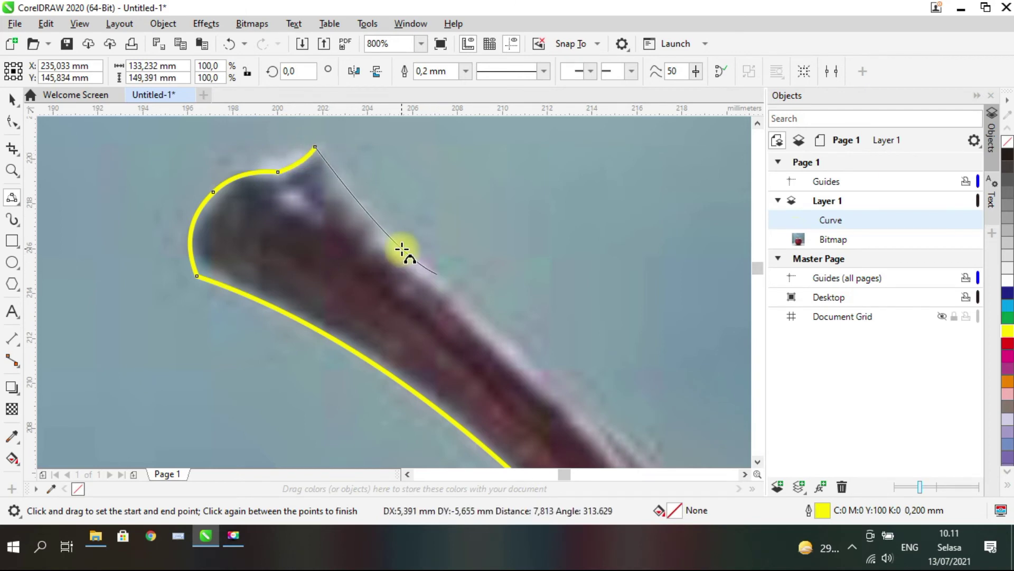
Trace the stem's right edge from the tip down to the apple's top rim with two connected 3-point curves
click(401, 248)
scroll(422, 215, down, 2)
scroll(401, 215, up, 1)
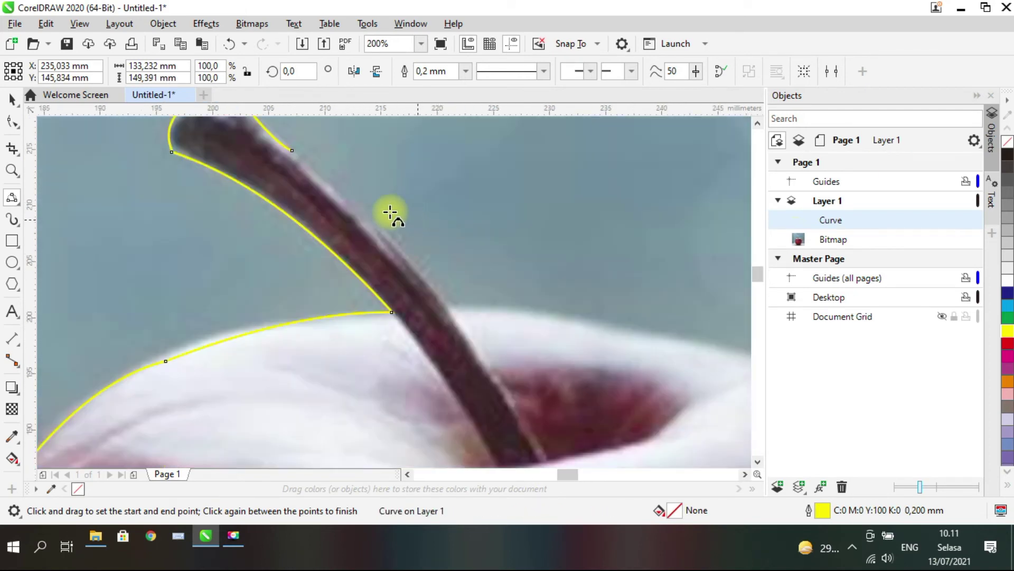
drag(294, 150, 449, 305)
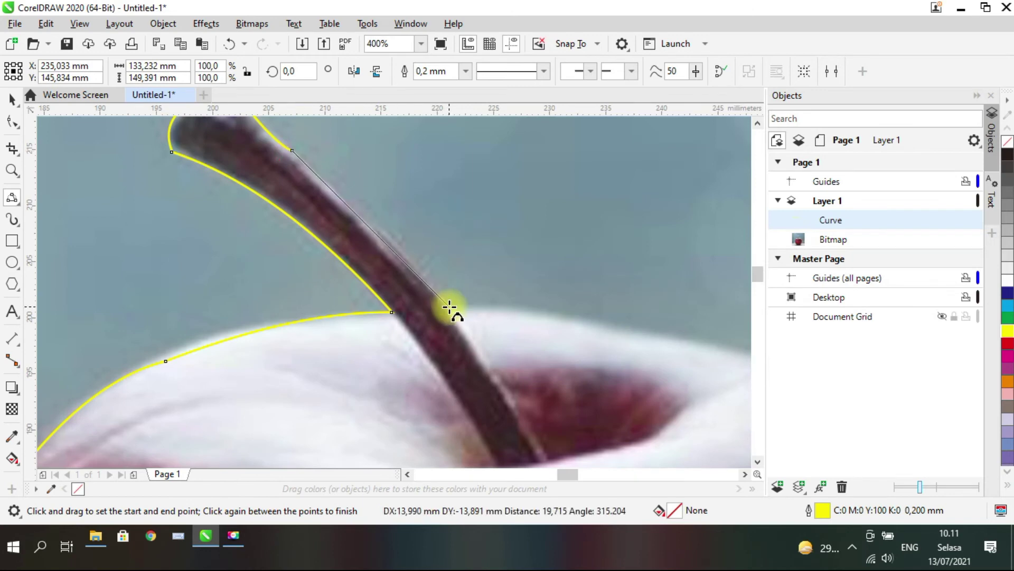
click(392, 235)
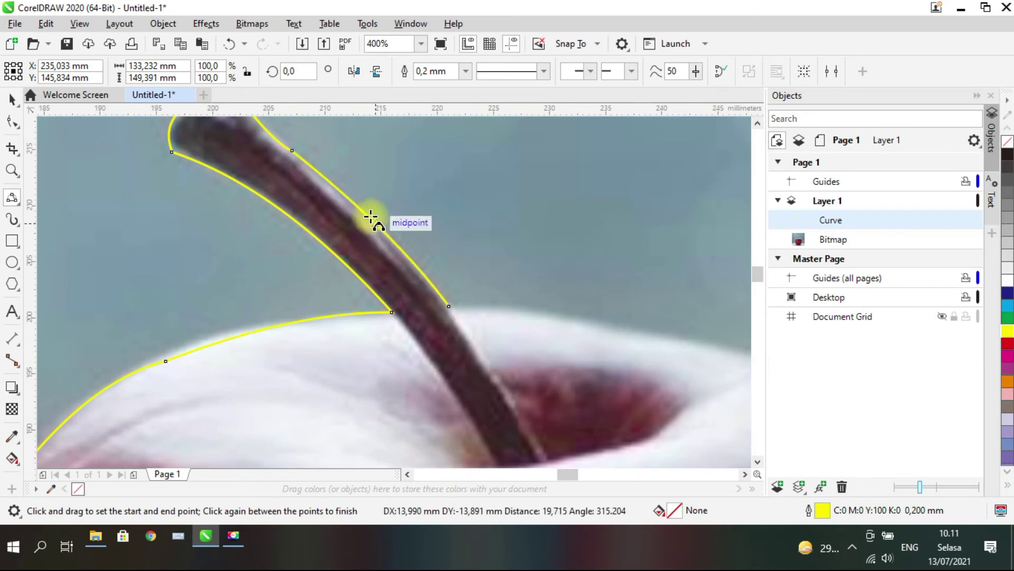
Close the apple outline with a 3-point curve along the top rim from the stem to the open node at its right
scroll(473, 245, down, 2)
scroll(475, 254, up, 2)
scroll(482, 256, down, 1)
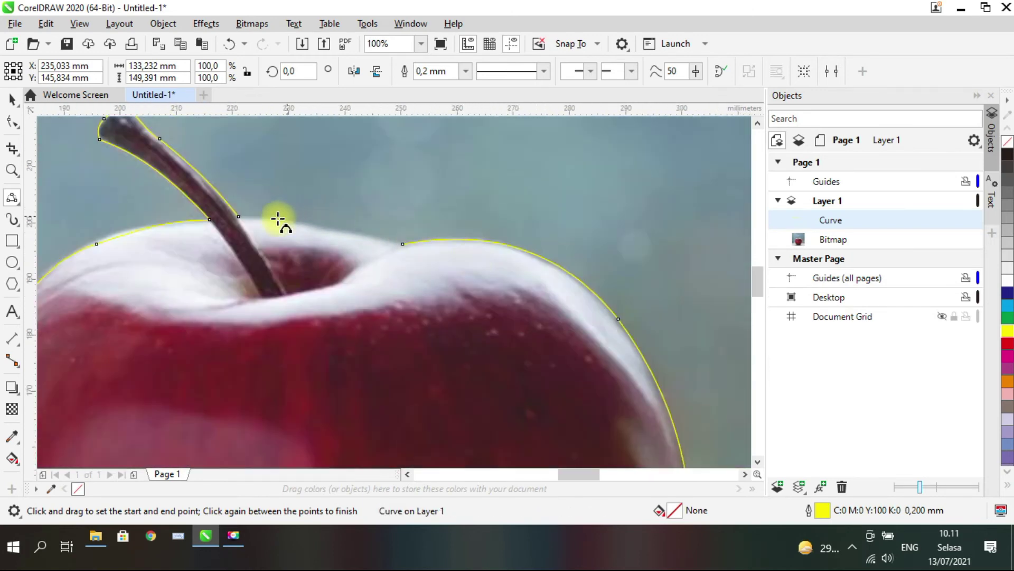
drag(240, 217, 403, 243)
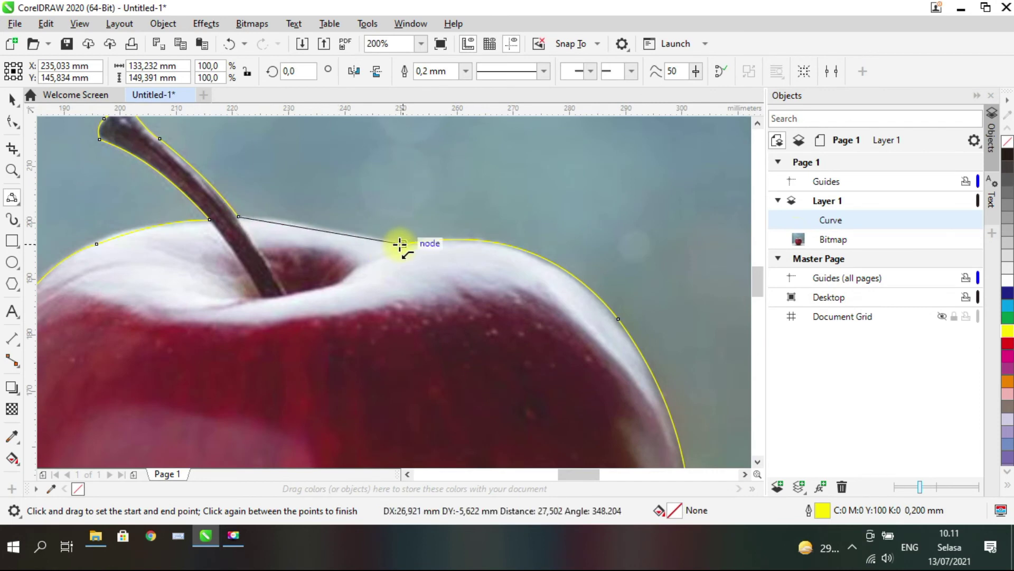
click(366, 233)
Intersect the closed apple outline with the photo bitmap and delete the original photo
scroll(536, 186, down, 2)
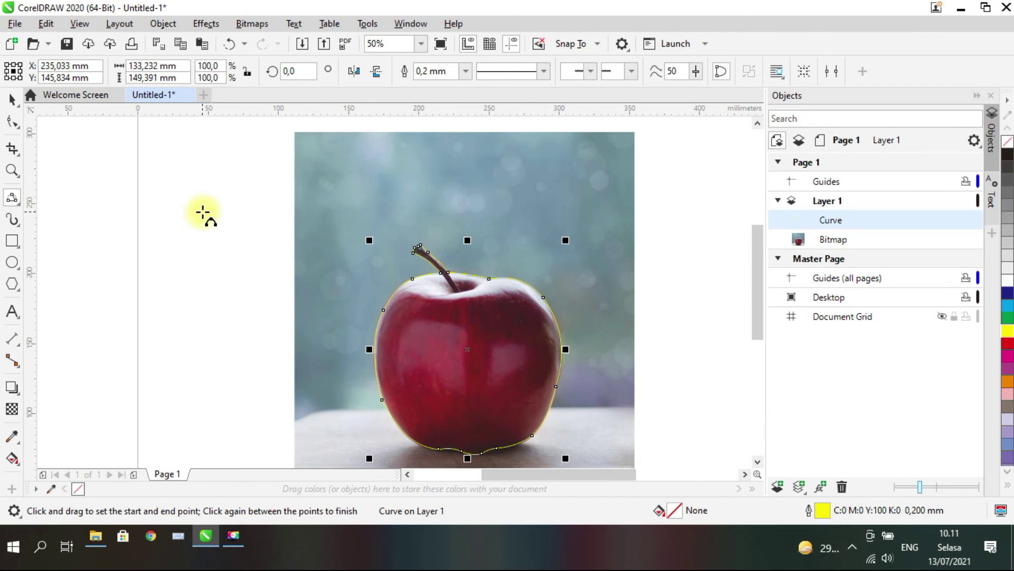
key(space)
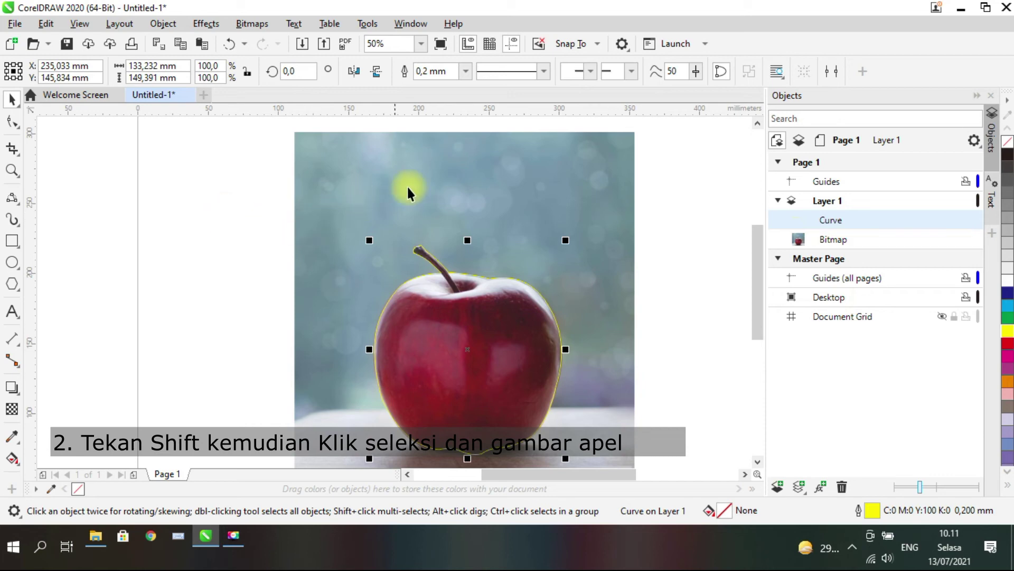
shift+click(588, 176)
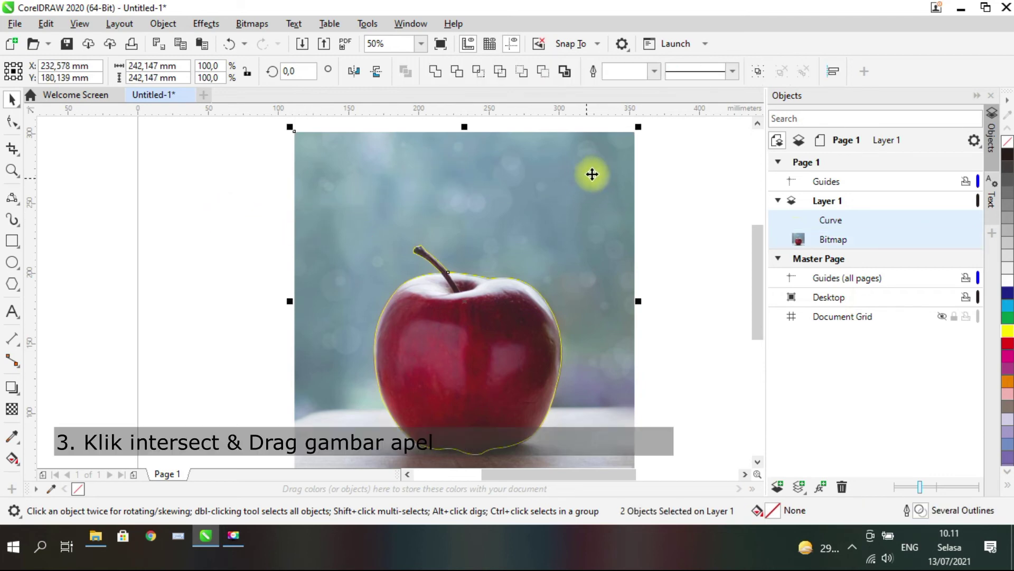
click(481, 74)
drag(384, 167, 258, 180)
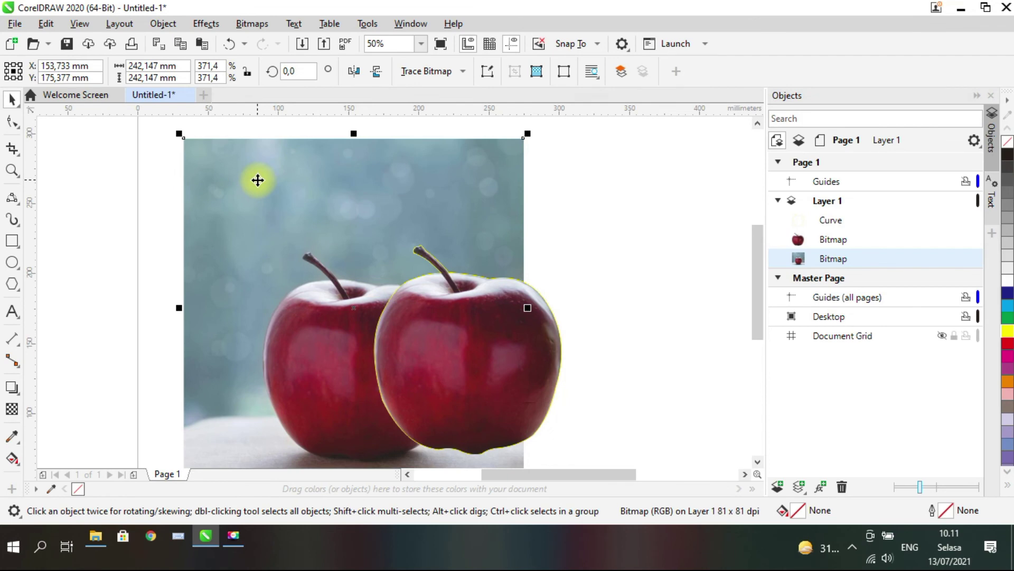
key(Delete)
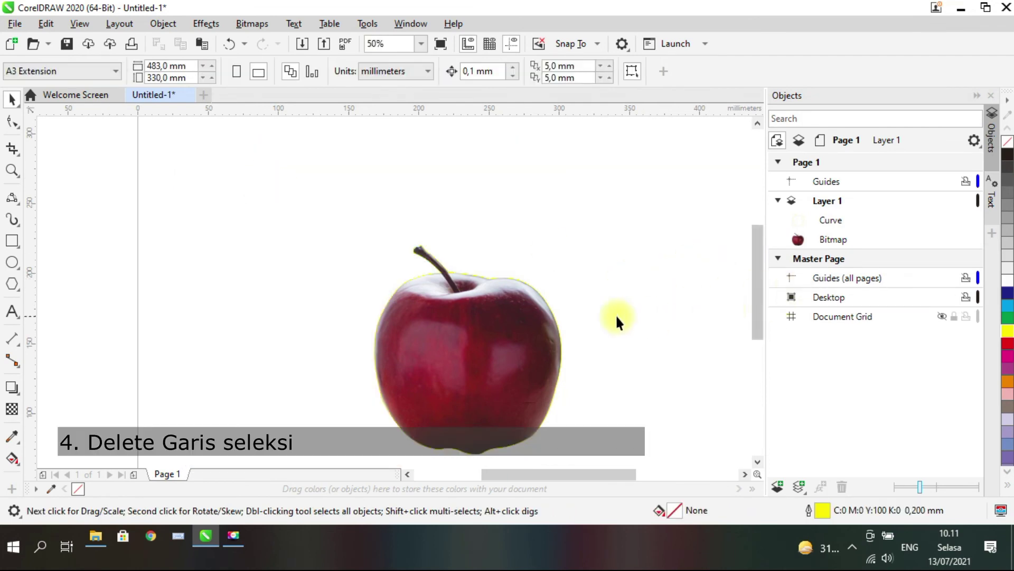
Delete the yellow outline curve from Layer 1, keeping the apple cutout bitmap
click(499, 335)
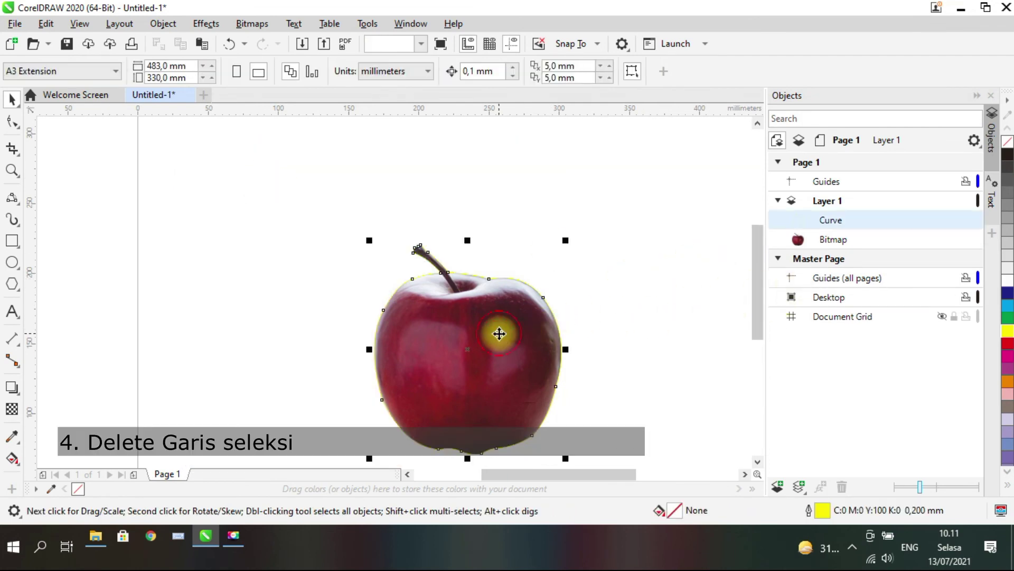
click(604, 250)
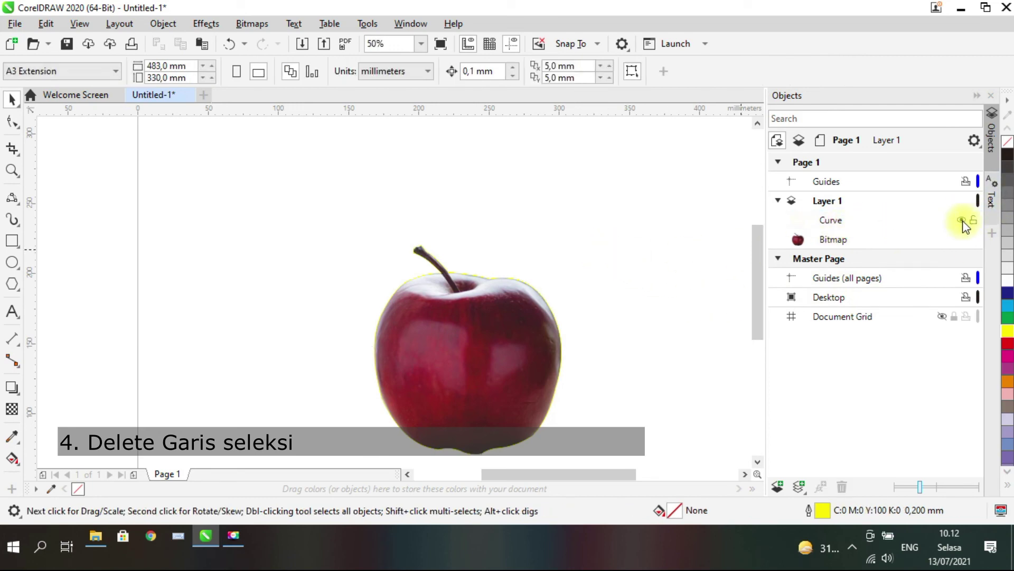
click(938, 220)
key(Delete)
Move the apple cutout slightly upward on the page and deselect it
scroll(524, 249, down, 1)
scroll(528, 244, up, 1)
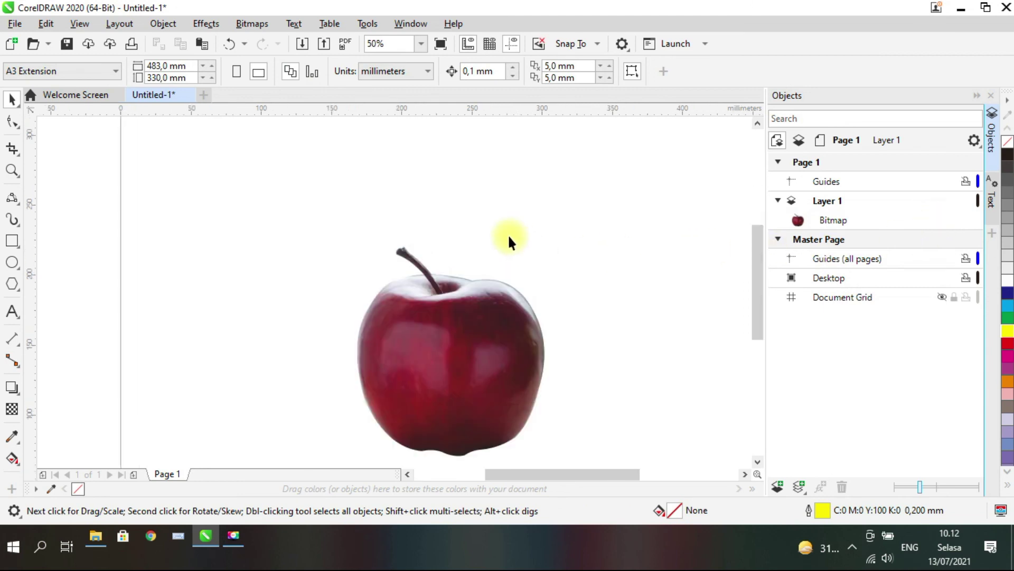
scroll(497, 233, down, 2)
scroll(478, 227, up, 2)
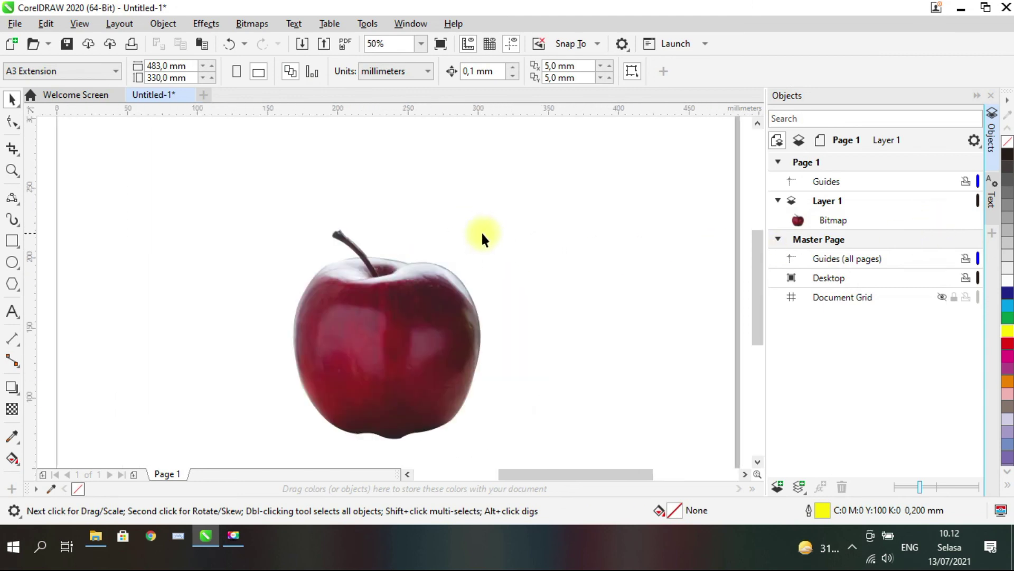
click(426, 317)
drag(419, 310, 415, 273)
click(541, 297)
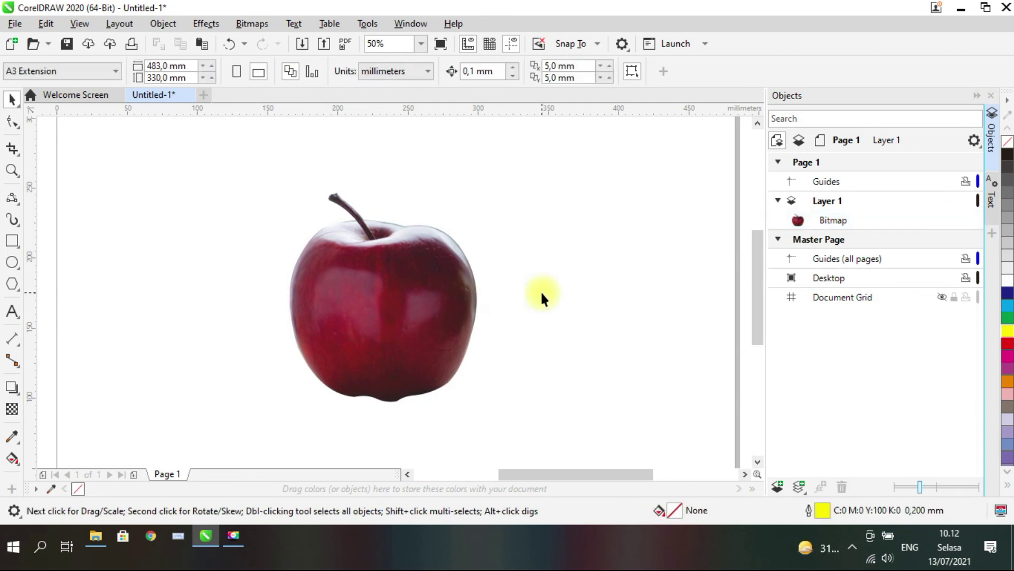